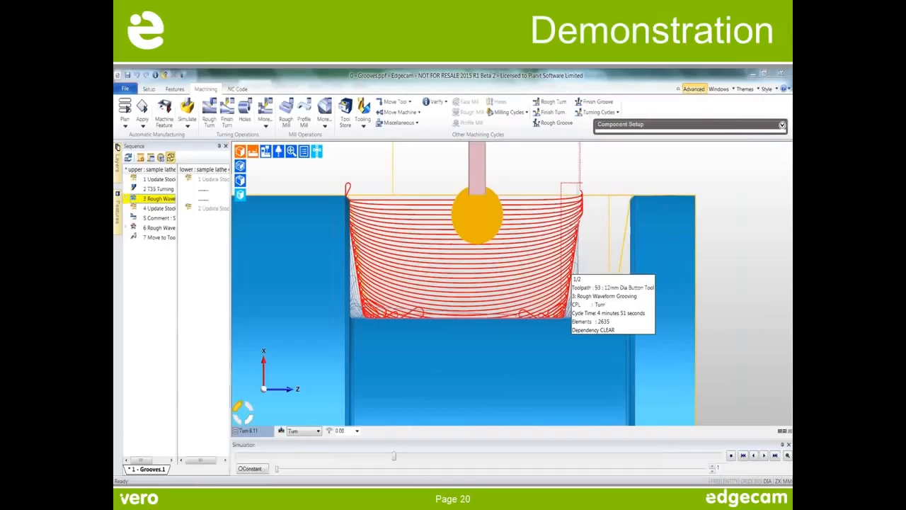
- Leave the slideshow, switch to Edgecam and open "1 - Waveform Turning.ppf" from the "4 - Turning" folder, discarding changes to the current part
key(Escape)
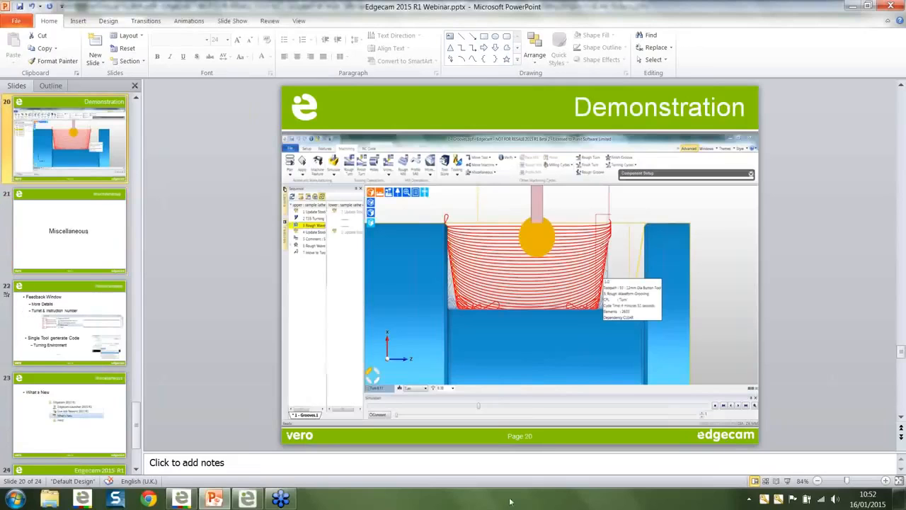
click(247, 498)
click(15, 23)
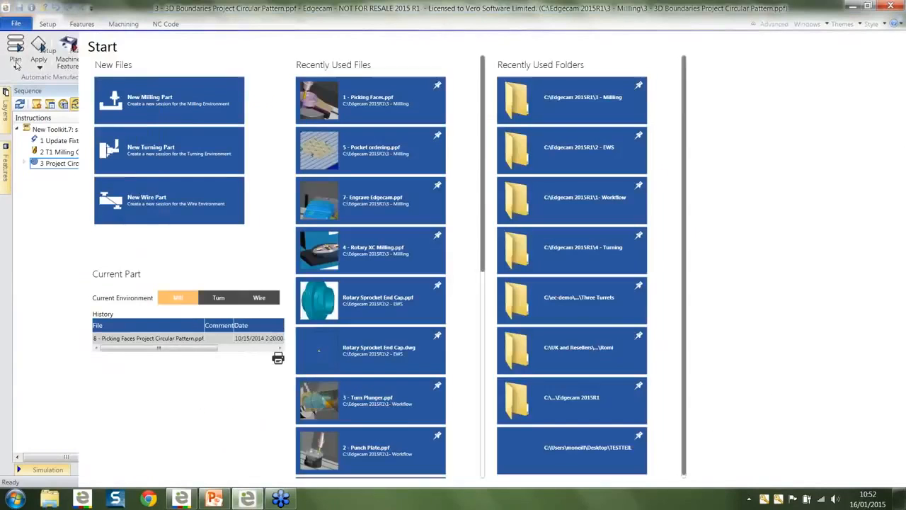
click(17, 64)
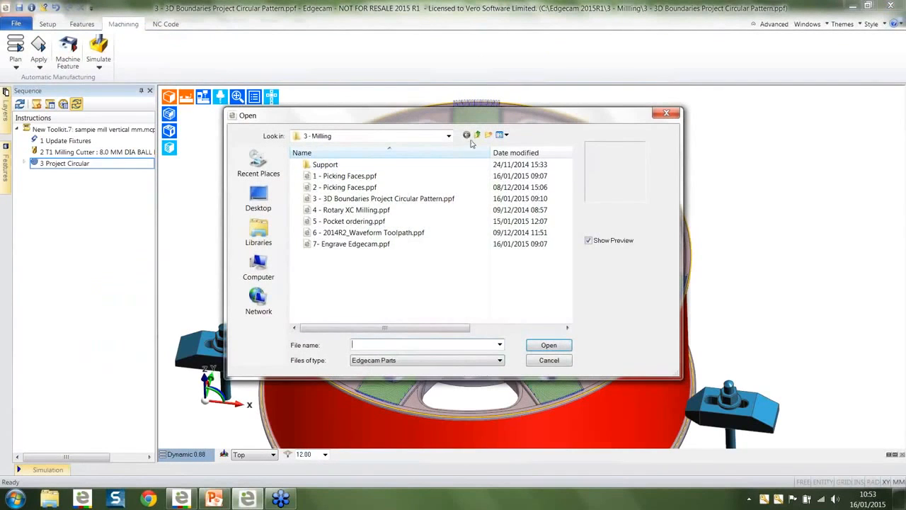
click(477, 135)
double_click(344, 200)
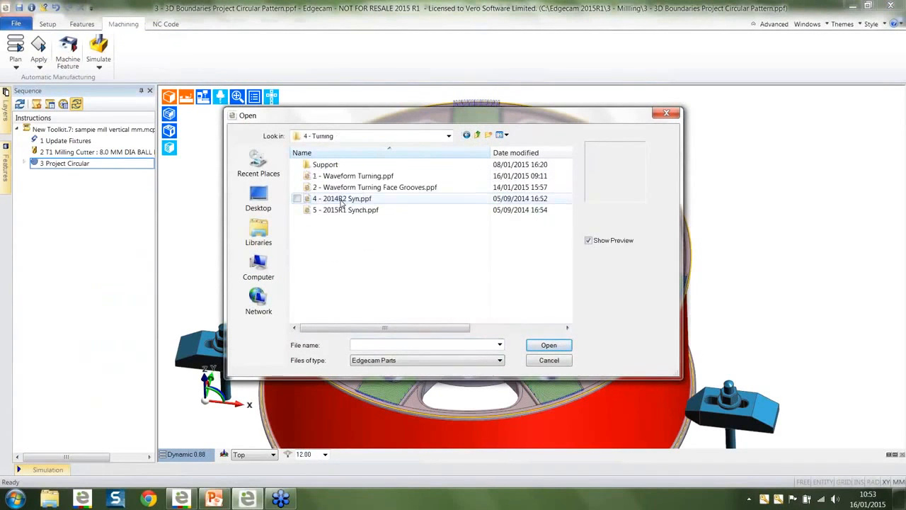
click(350, 177)
click(545, 344)
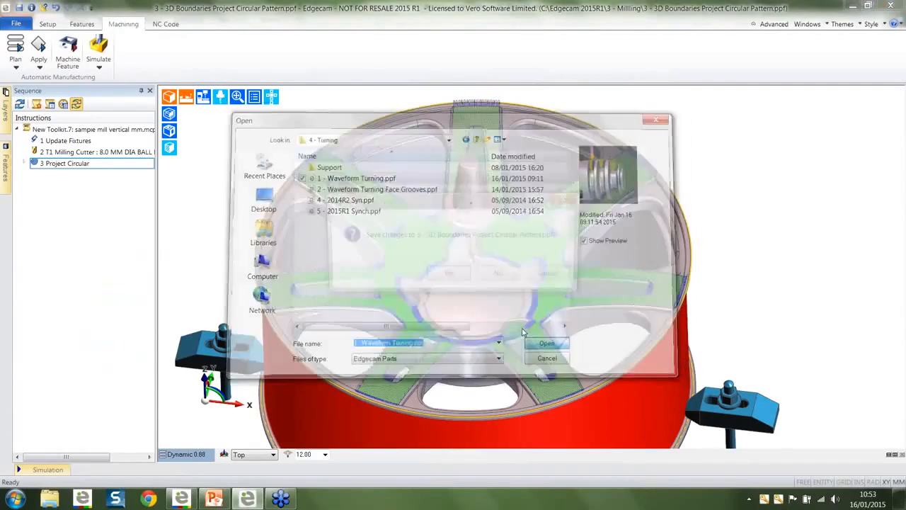
click(485, 271)
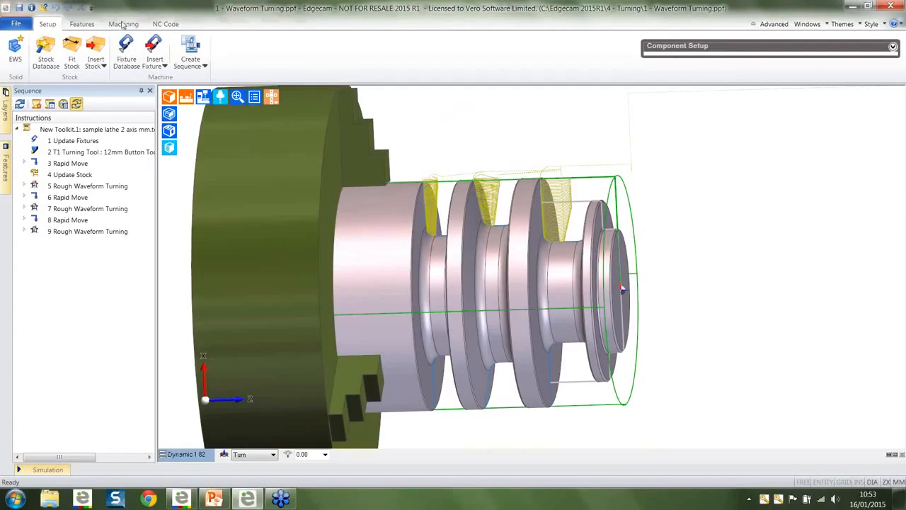
- Review the general settings and cut direction options of instruction 5 Rough Waveform Turning, leaving them unmodified
click(123, 24)
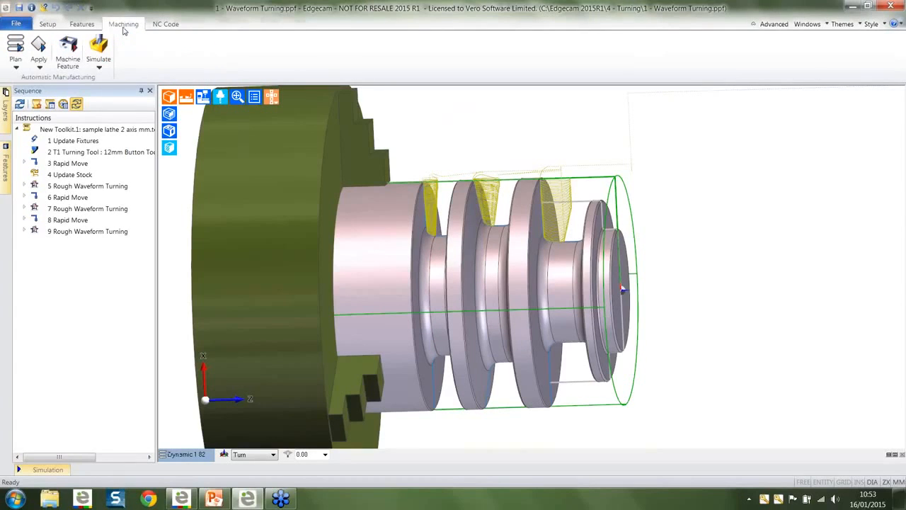
middle_drag(432, 271, 412, 272)
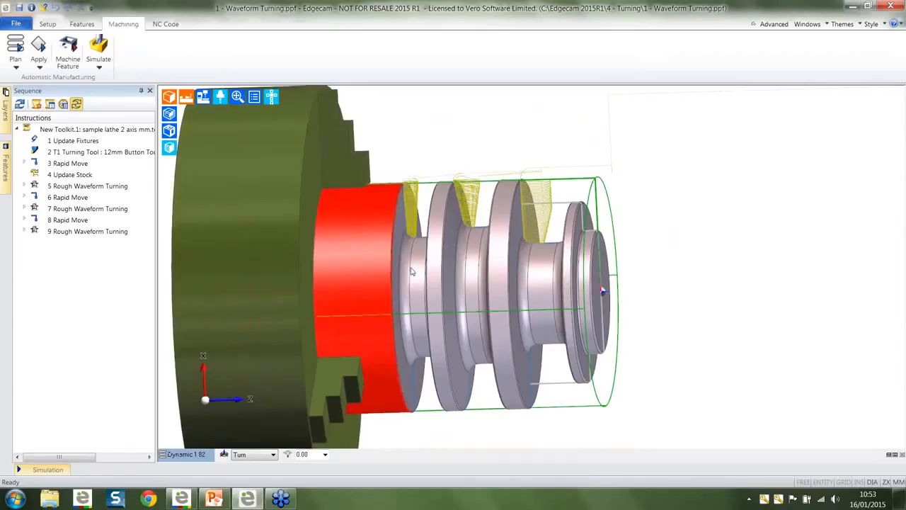
mouse_move(473, 209)
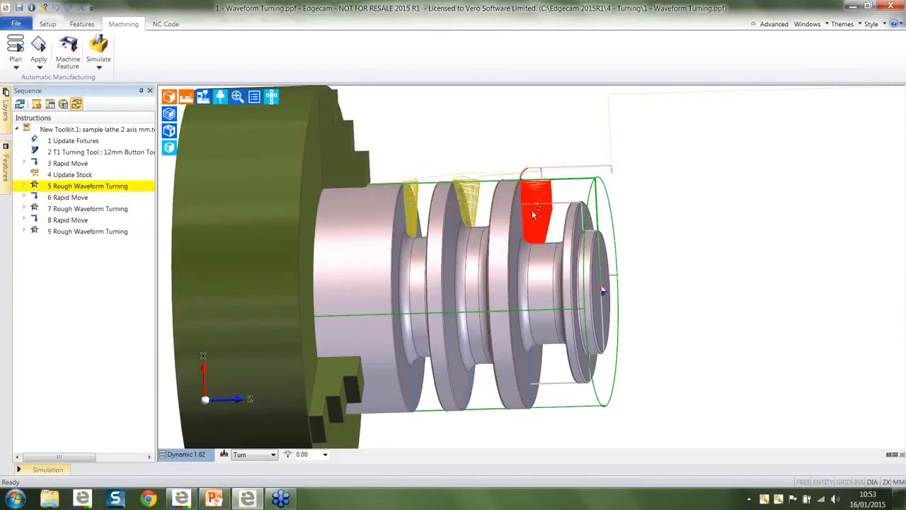
double_click(90, 186)
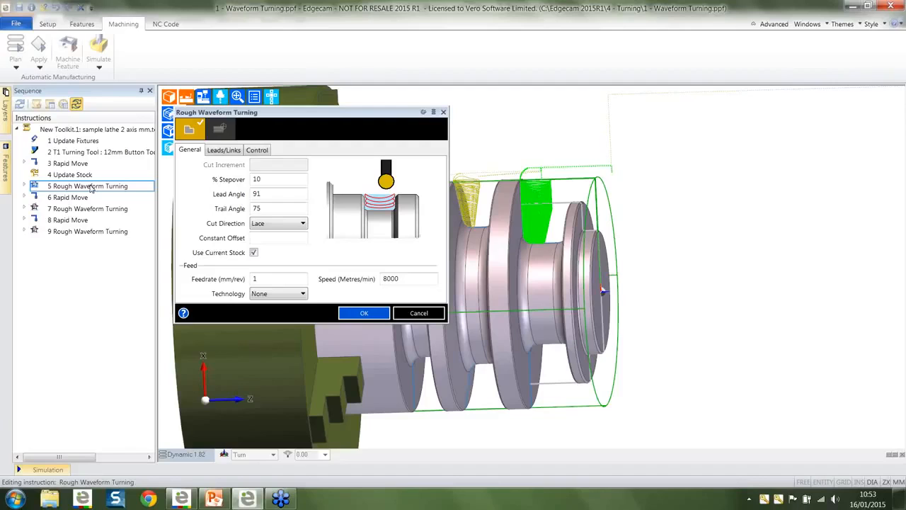
click(289, 225)
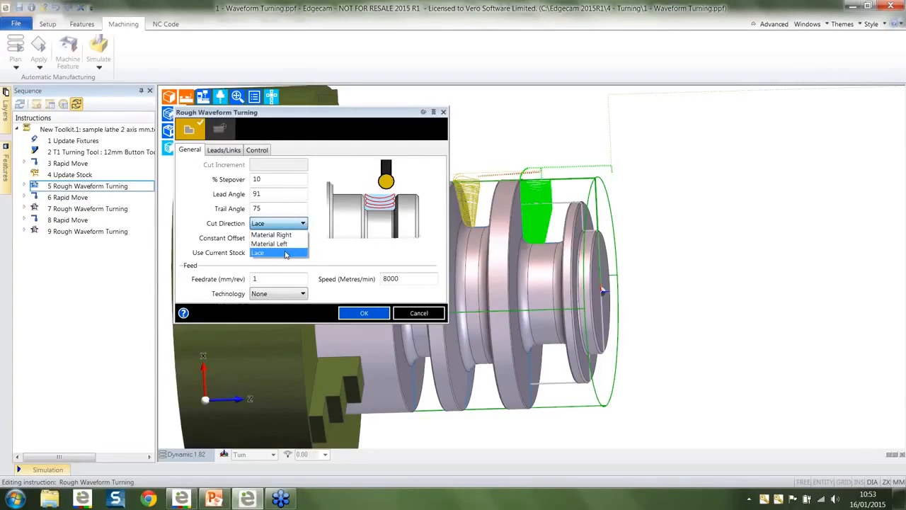
click(286, 253)
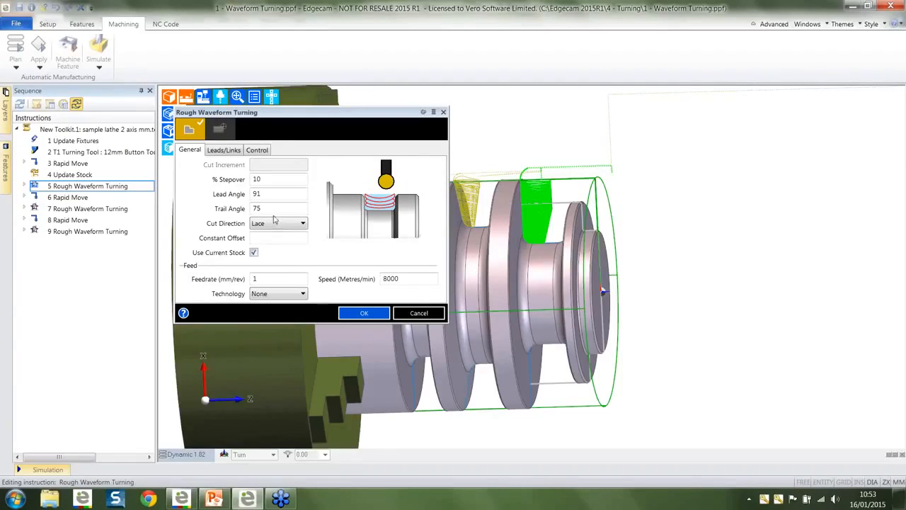
click(419, 312)
- Simulate the complete turning sequence, inspect the machined grooves up close and return to the part
click(102, 47)
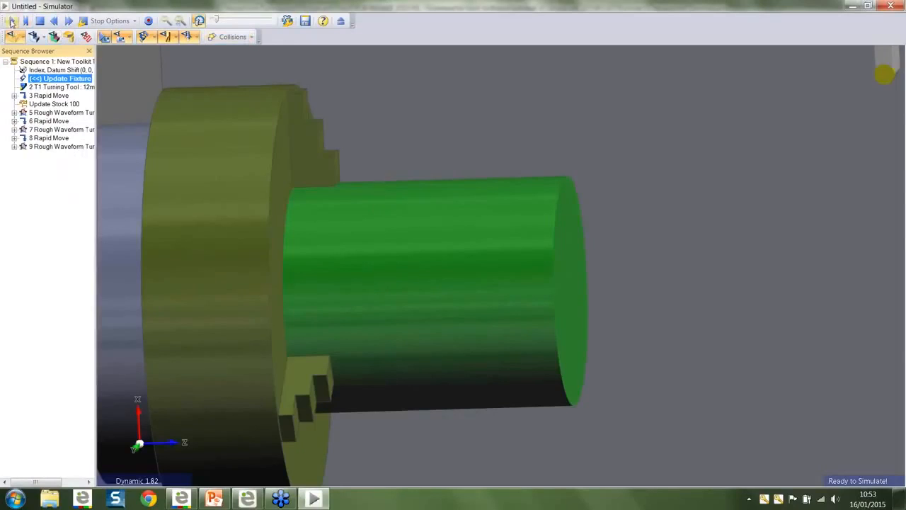
click(11, 22)
drag(215, 21, 221, 48)
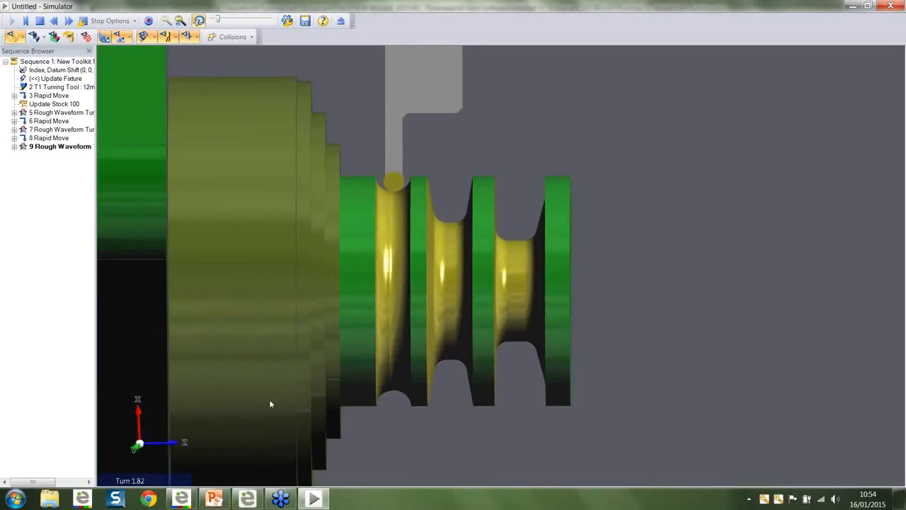
middle_drag(414, 306, 490, 381)
scroll(490, 378, up, 6)
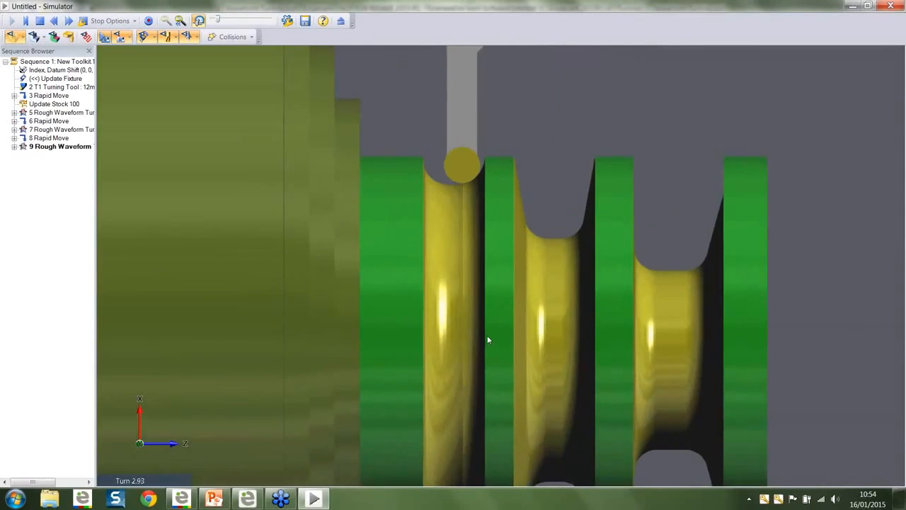
scroll(487, 335, up, 4)
middle_drag(466, 238, 450, 330)
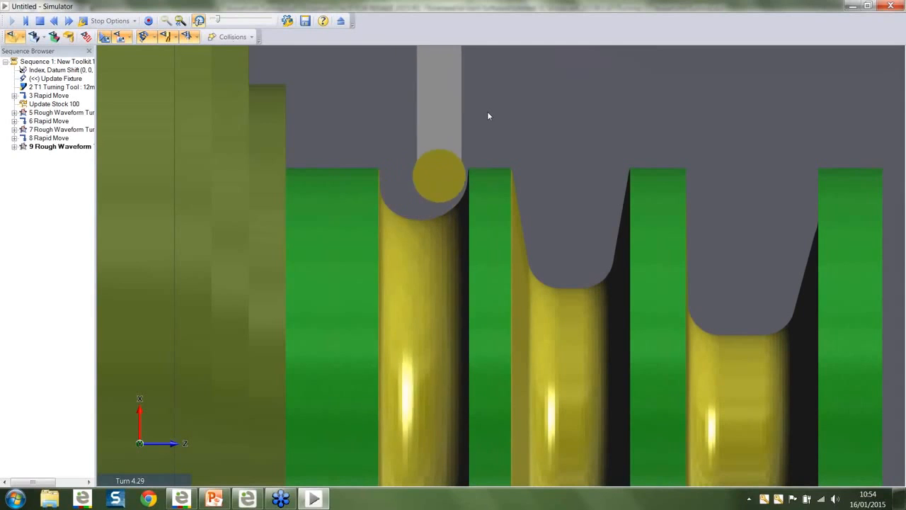
click(340, 23)
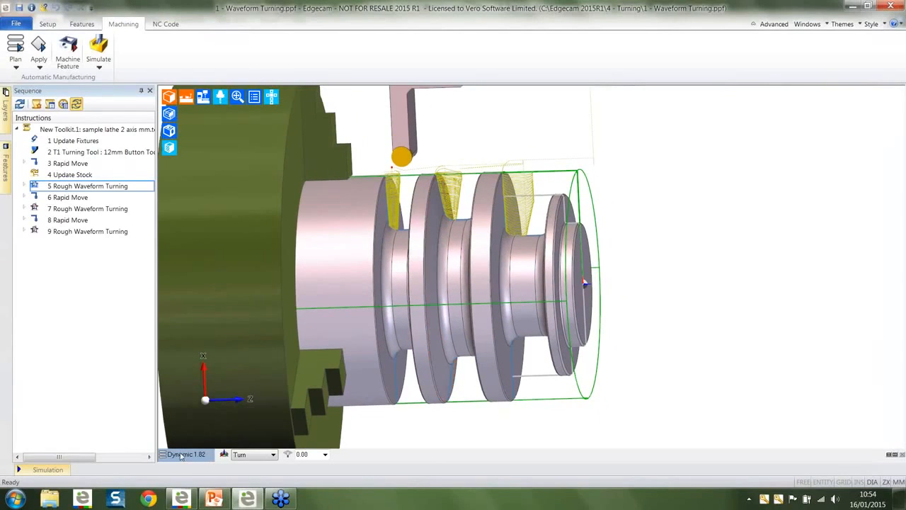
- Show the part in the Turn view and examine the angle settings of the rough waveform cycle in the groove nearest the chuck
click(181, 455)
click(174, 411)
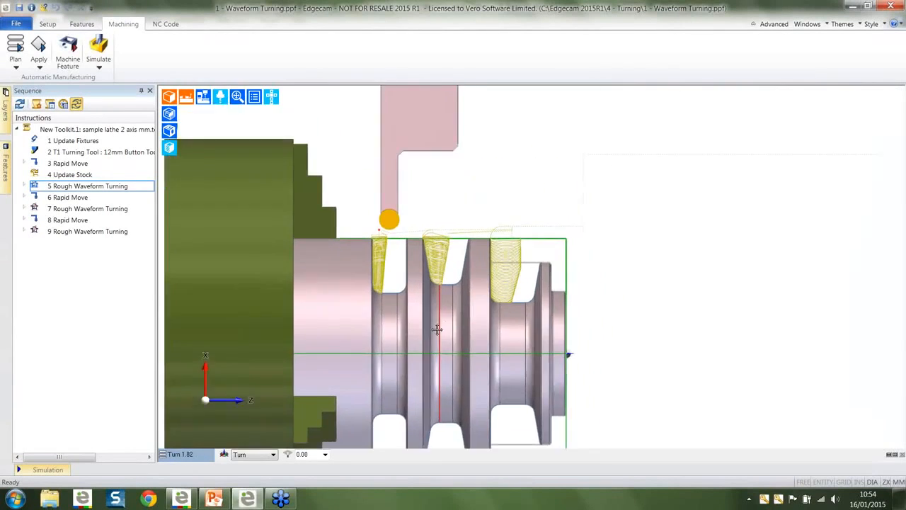
scroll(436, 329, up, 5)
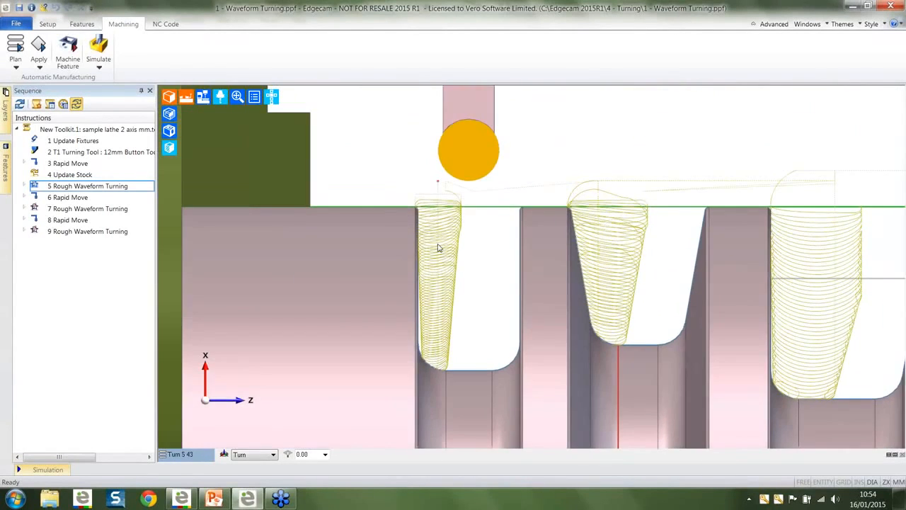
double_click(439, 247)
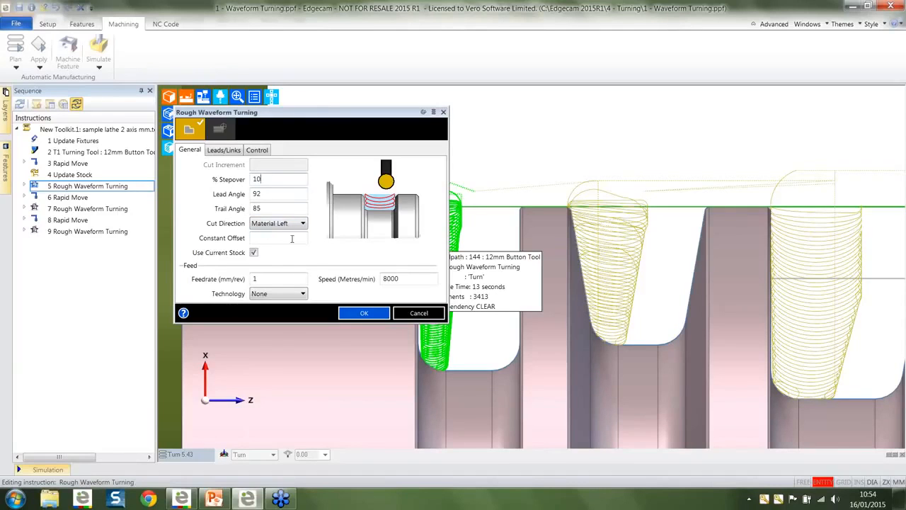
click(270, 208)
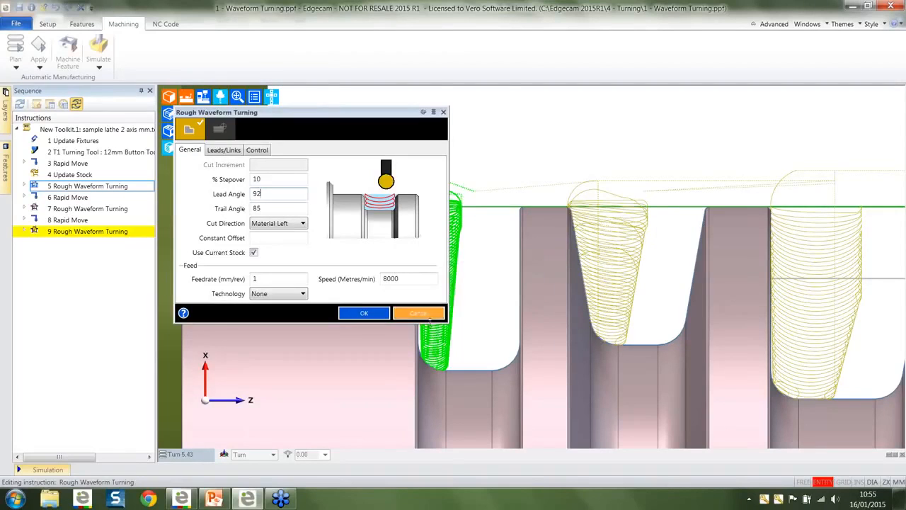
key(Return)
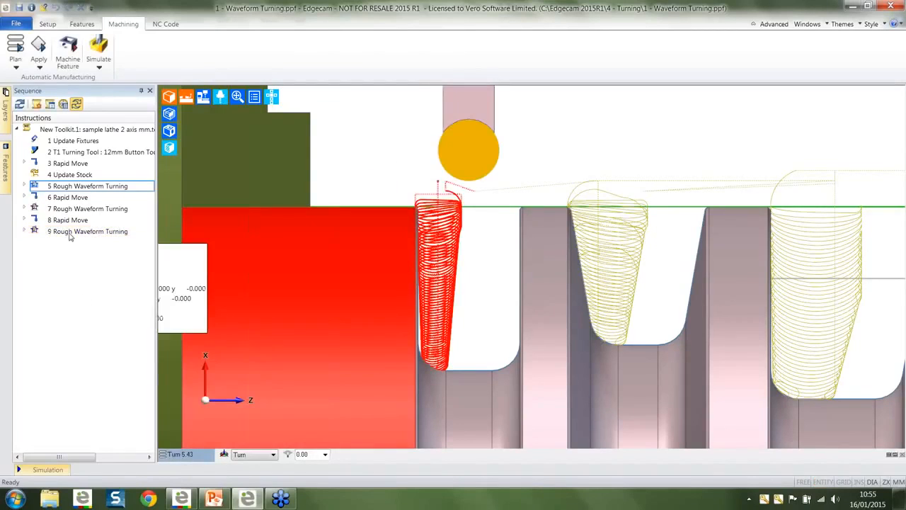
- Show and hide the tool swathe of instruction 9 Rough Waveform Turning, and check its lead and trail angle settings
right_click(70, 235)
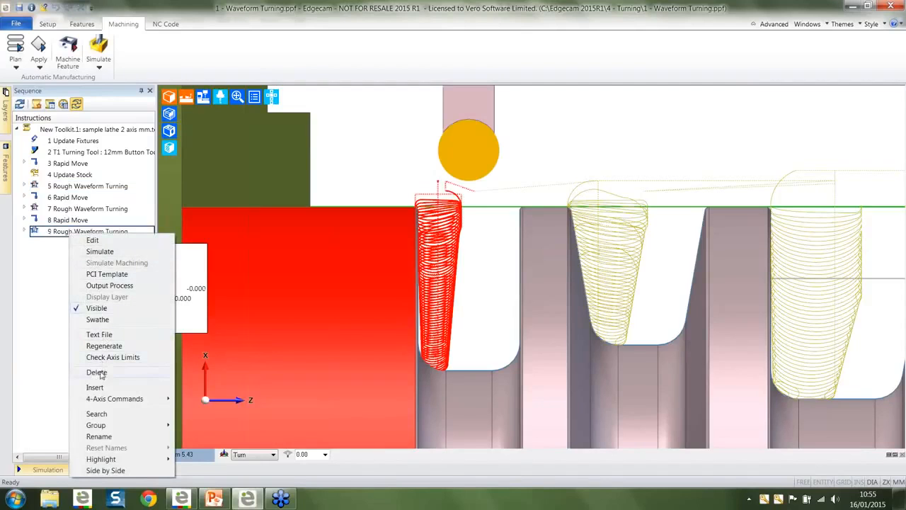
click(100, 320)
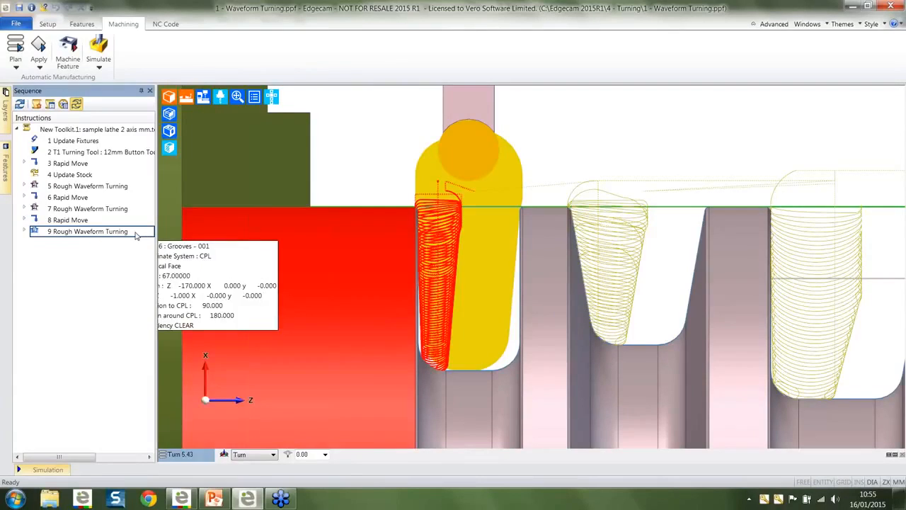
right_click(137, 236)
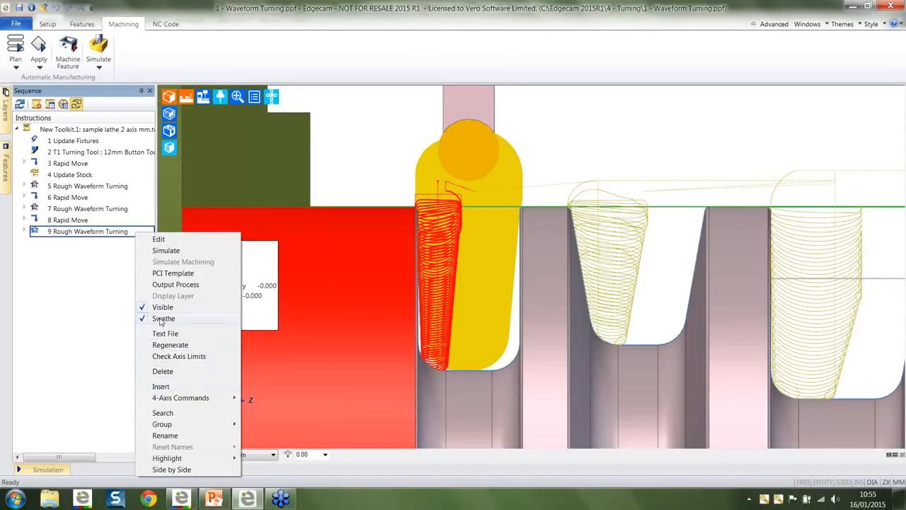
click(163, 319)
double_click(106, 232)
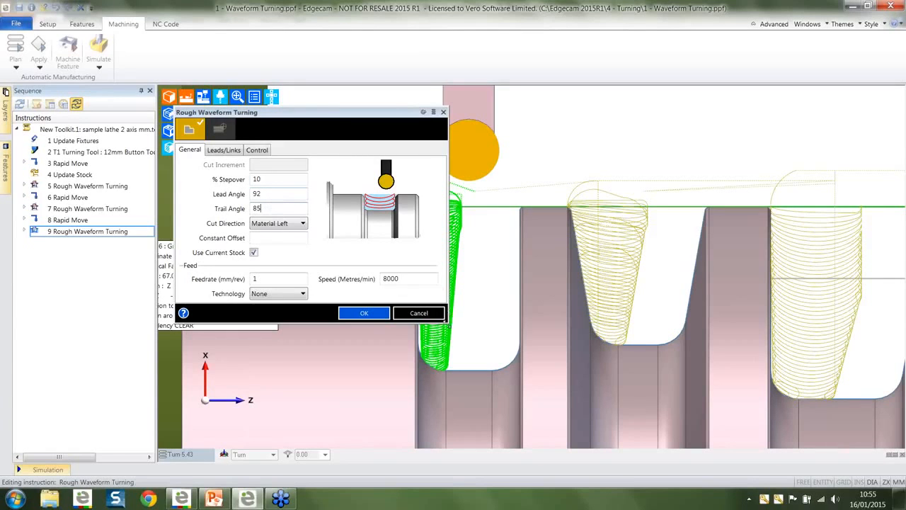
click(424, 316)
- Set Extend Start To Stock to 0 for instruction 5 Rough Waveform Turning and regenerate its toolpath
scroll(660, 298, up, 1)
middle_drag(659, 298, 300, 260)
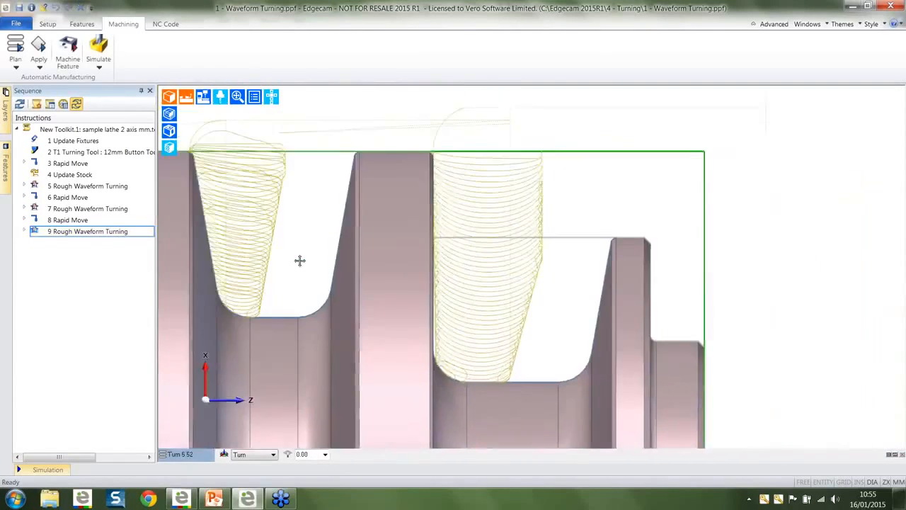
scroll(452, 271, down, 2)
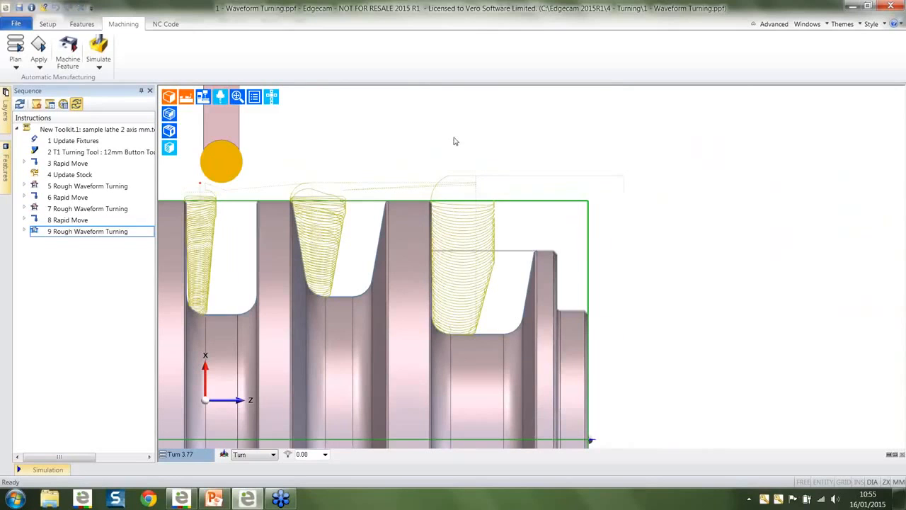
double_click(481, 240)
click(228, 151)
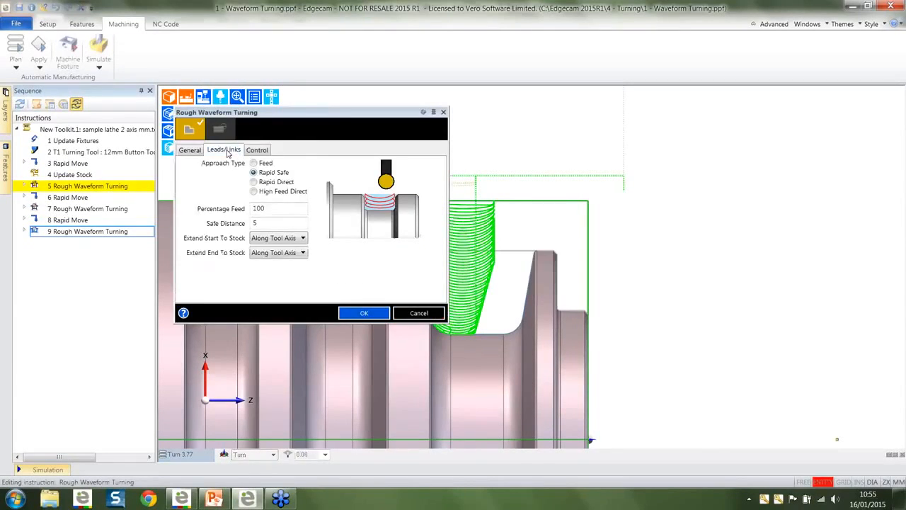
click(289, 239)
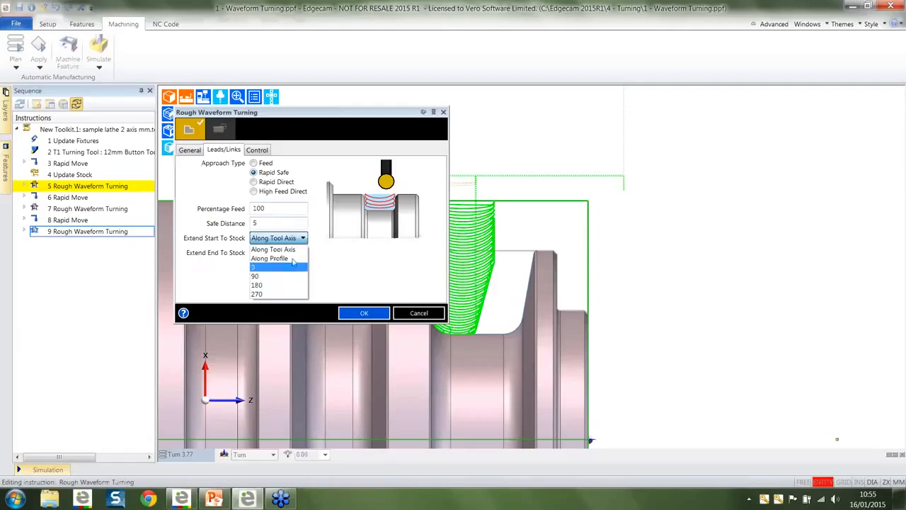
click(293, 268)
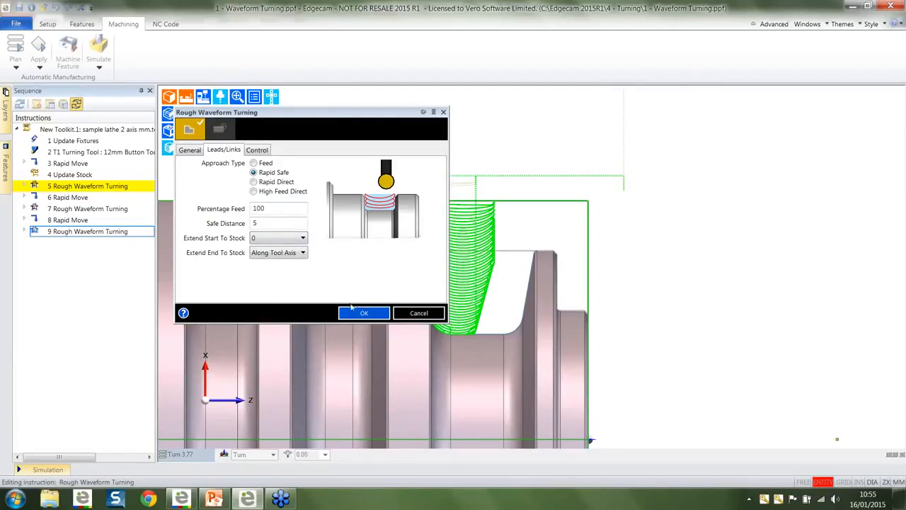
click(361, 313)
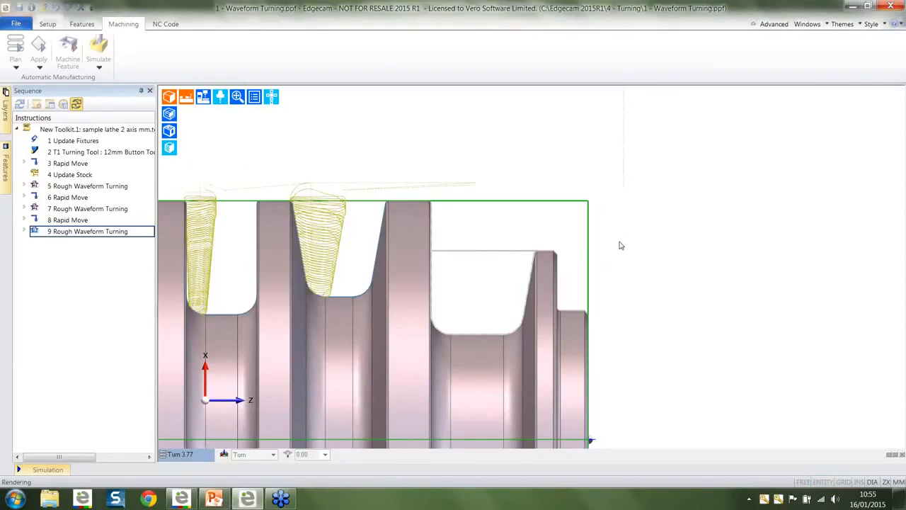
mouse_move(550, 238)
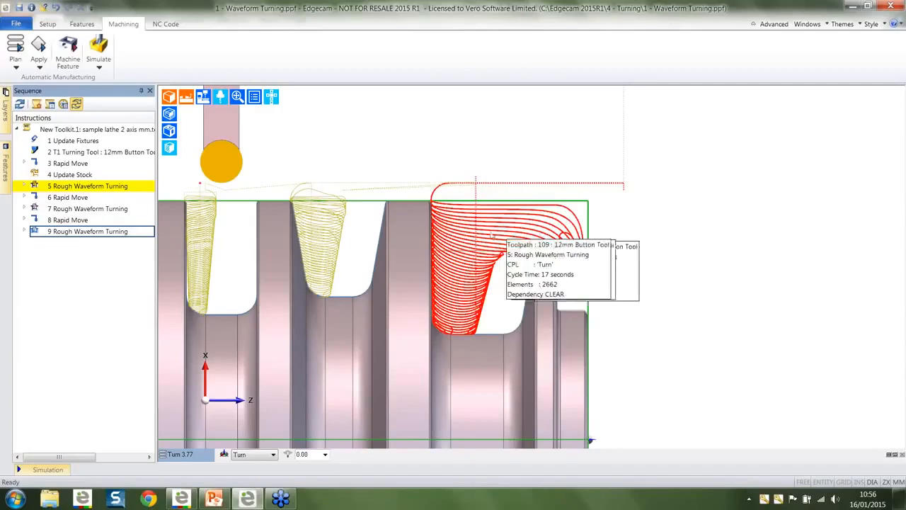
- Simulate the sequence with the extended toolpath and raise the playback speed
click(100, 50)
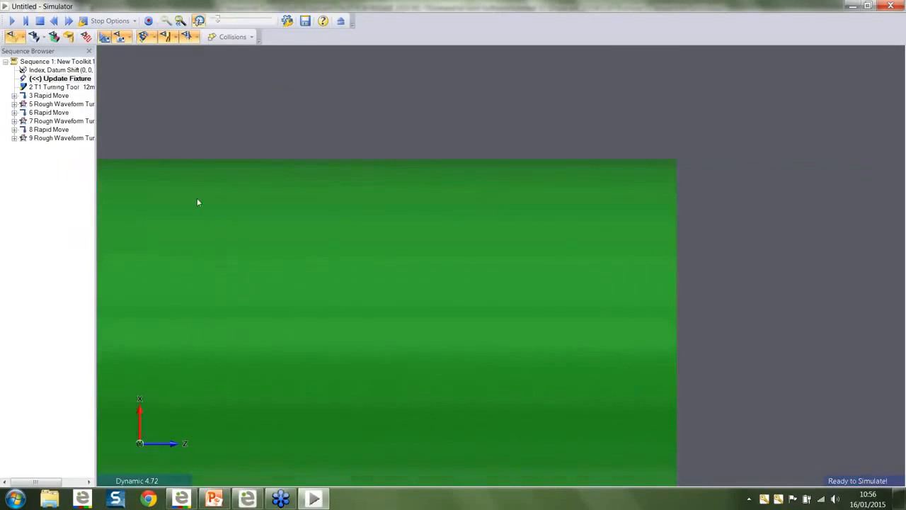
click(12, 20)
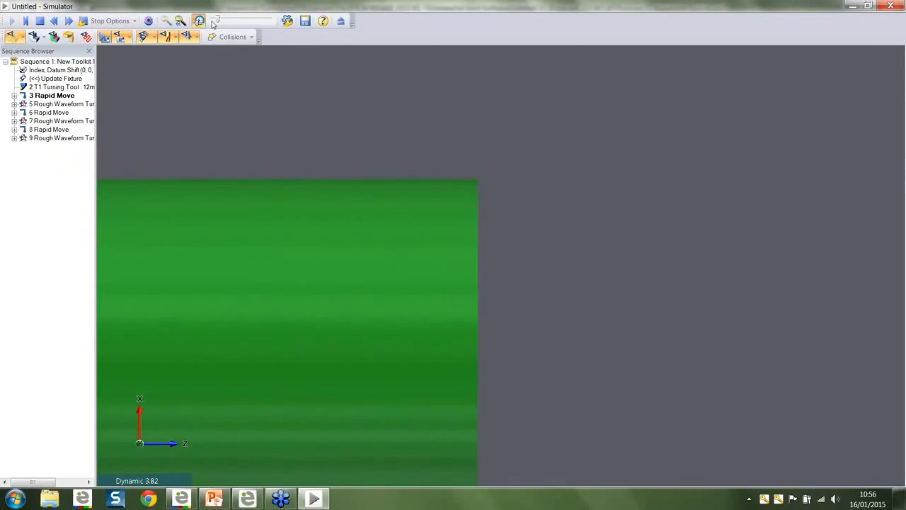
drag(220, 21, 239, 24)
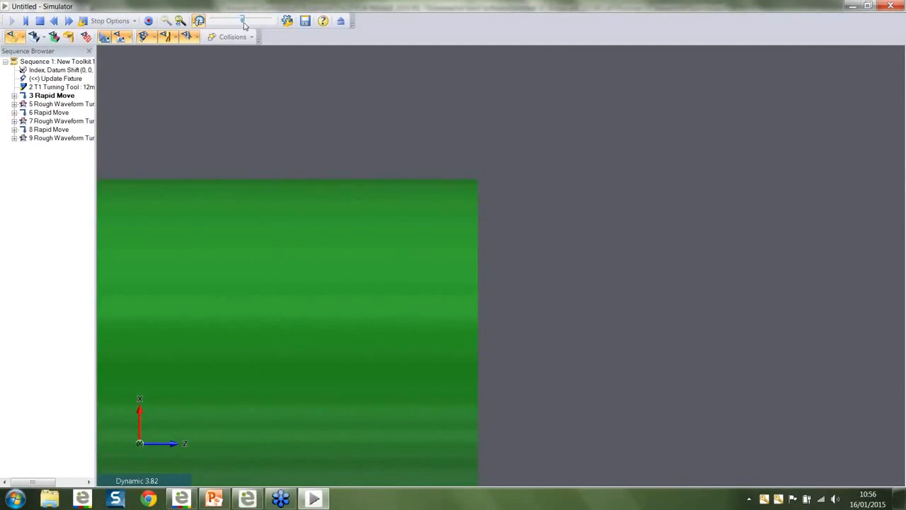